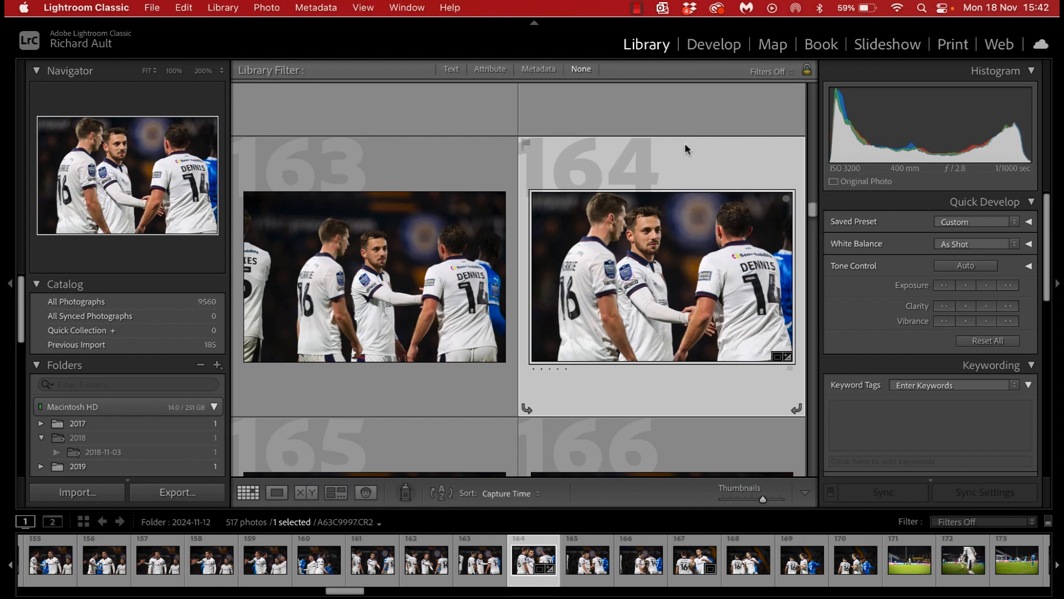
pyautogui.scroll(-1, 684, 148)
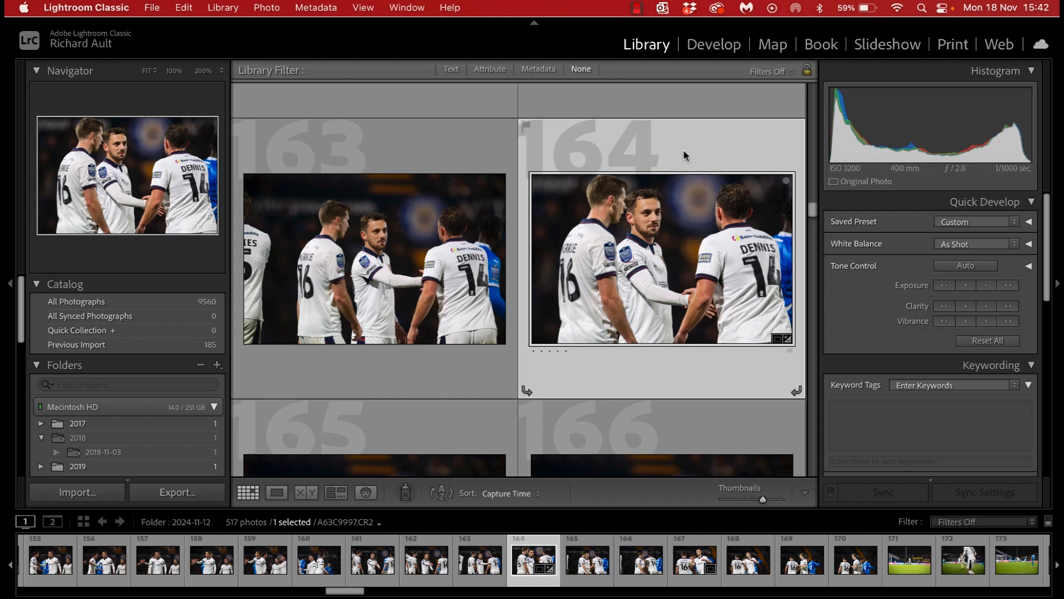
pyautogui.scroll(1, 664, 152)
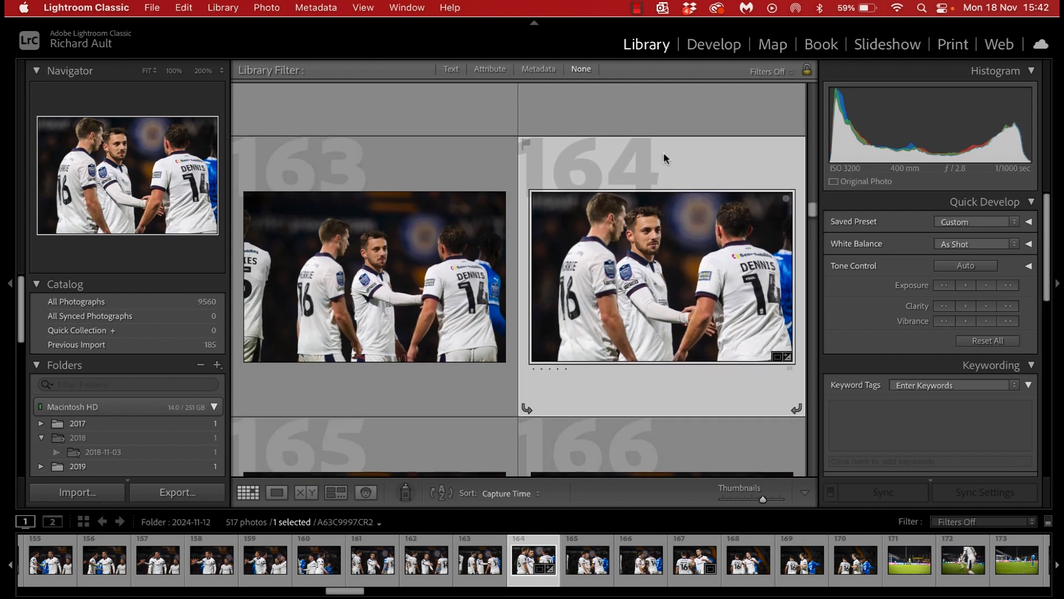
pyautogui.scroll(-1, 663, 151)
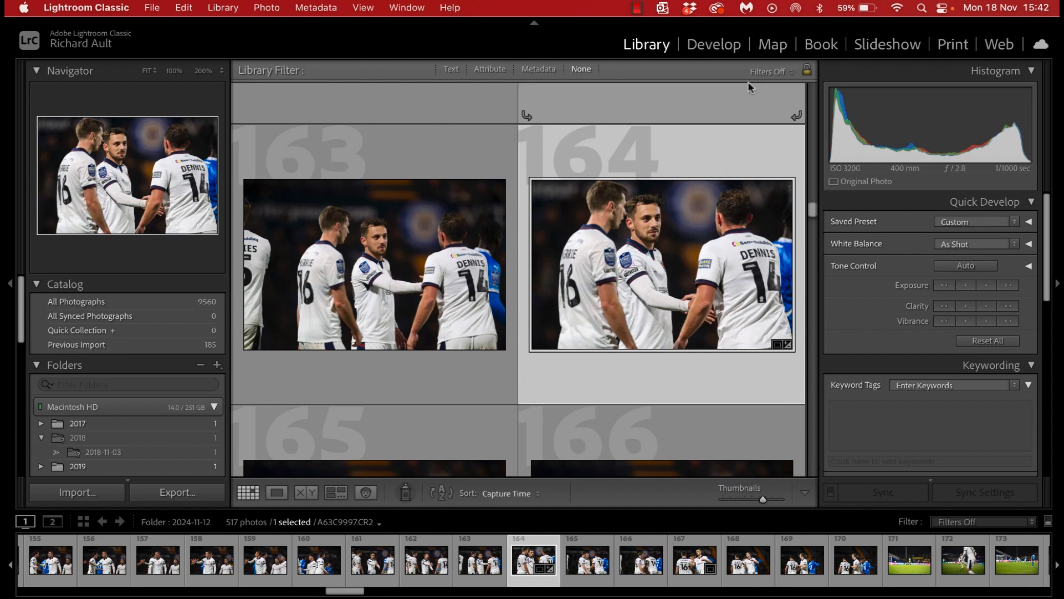
# Step: Open the selected photo A63C9997.CR2 in the Develop module and raise its exposure to +0.35
pyautogui.click(730, 49)
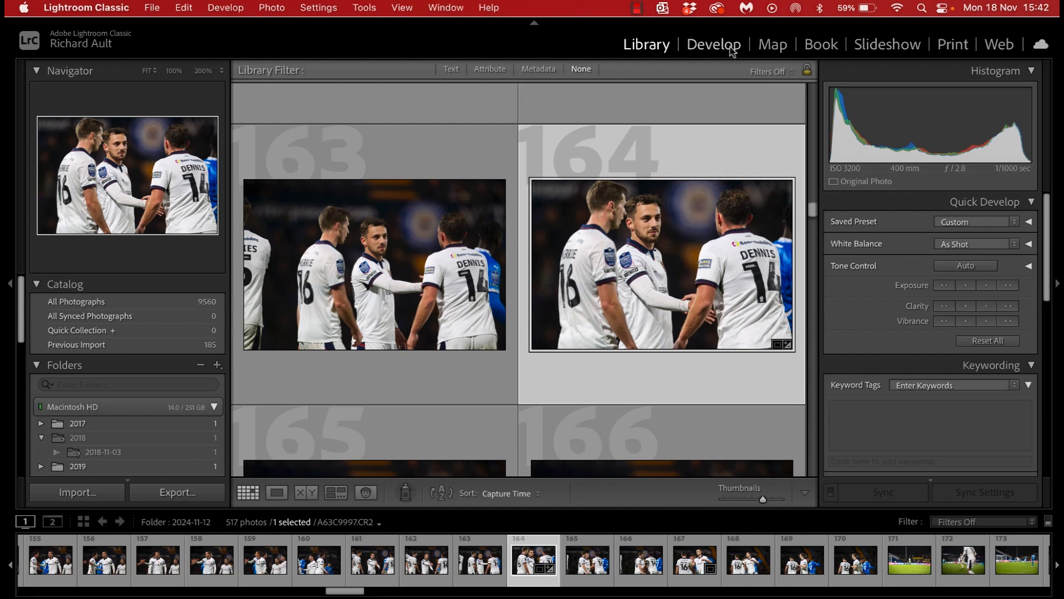
pyautogui.click(731, 50)
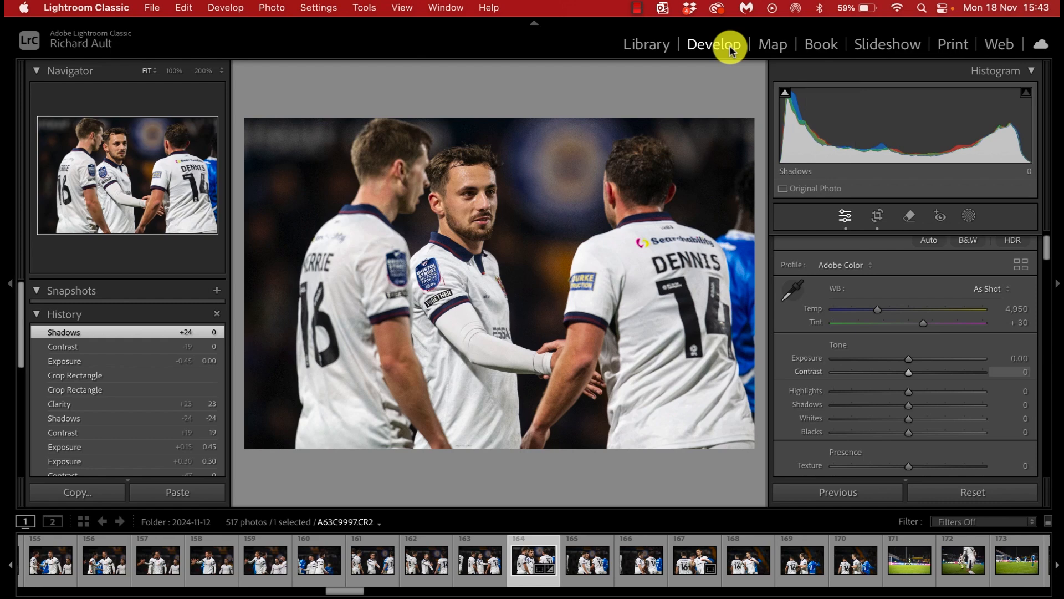
pyautogui.press('=')
pyautogui.press('=')
pyautogui.press('=')
pyautogui.press('=')
pyautogui.press('=')
pyautogui.press('=')
pyautogui.press('=')
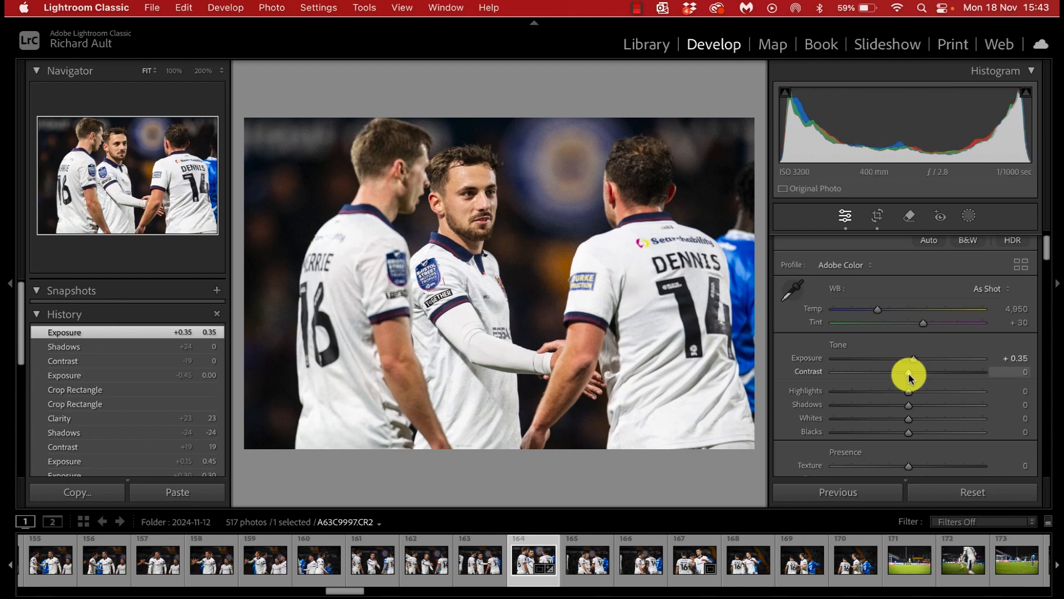
# Step: Adjust the photo's Basic settings: contrast +45, highlights -10, shadows -76 and clarity +42
pyautogui.moveTo(910, 373); pyautogui.dragTo(941, 373)
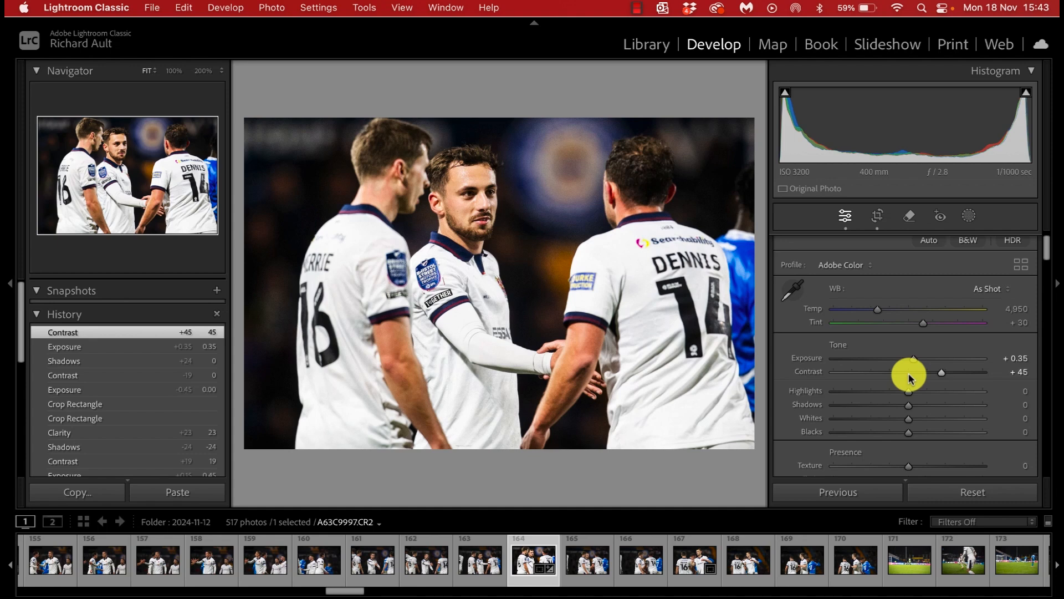
pyautogui.moveTo(908, 392); pyautogui.dragTo(901, 392)
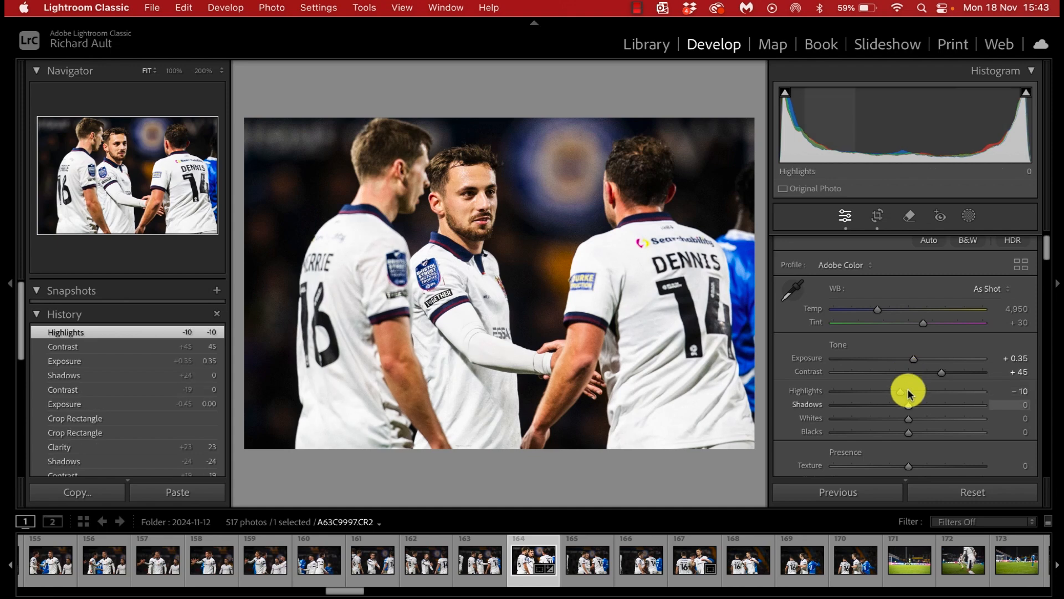
pyautogui.moveTo(908, 404); pyautogui.dragTo(878, 407)
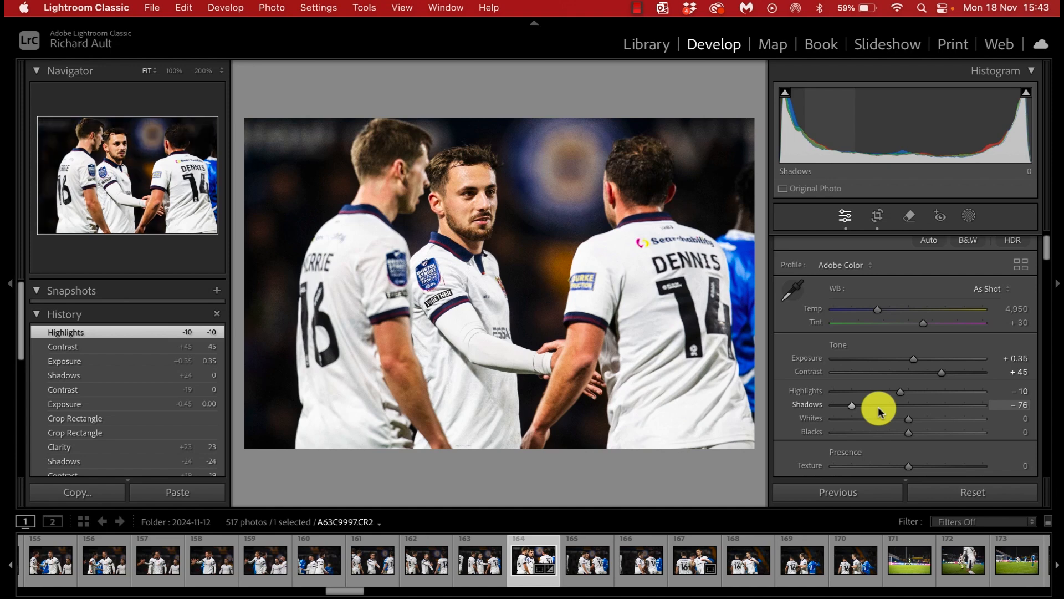
pyautogui.scroll(-1, 903, 430)
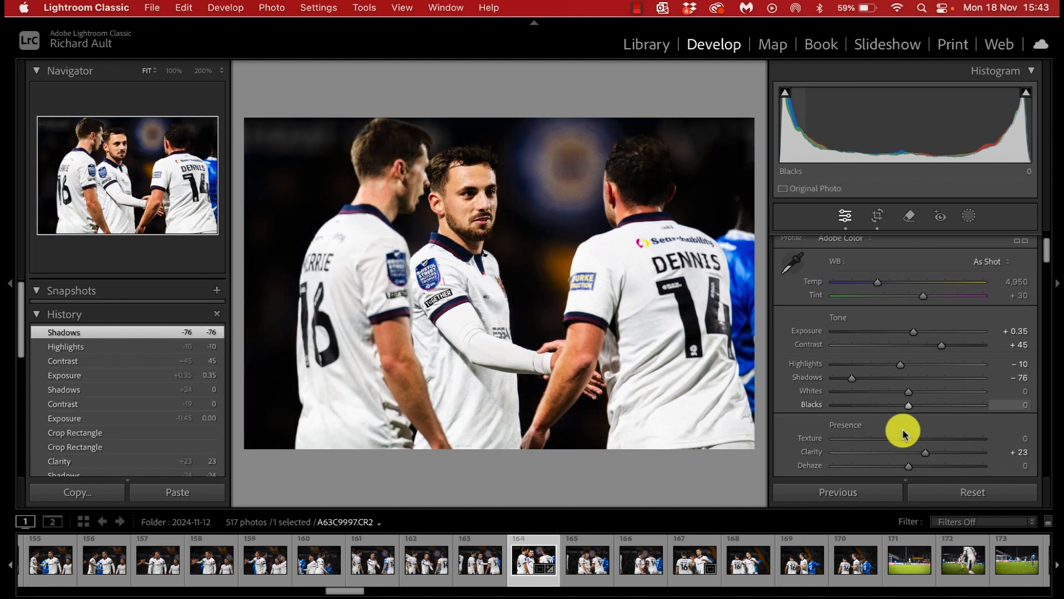
pyautogui.moveTo(926, 452); pyautogui.dragTo(930, 456)
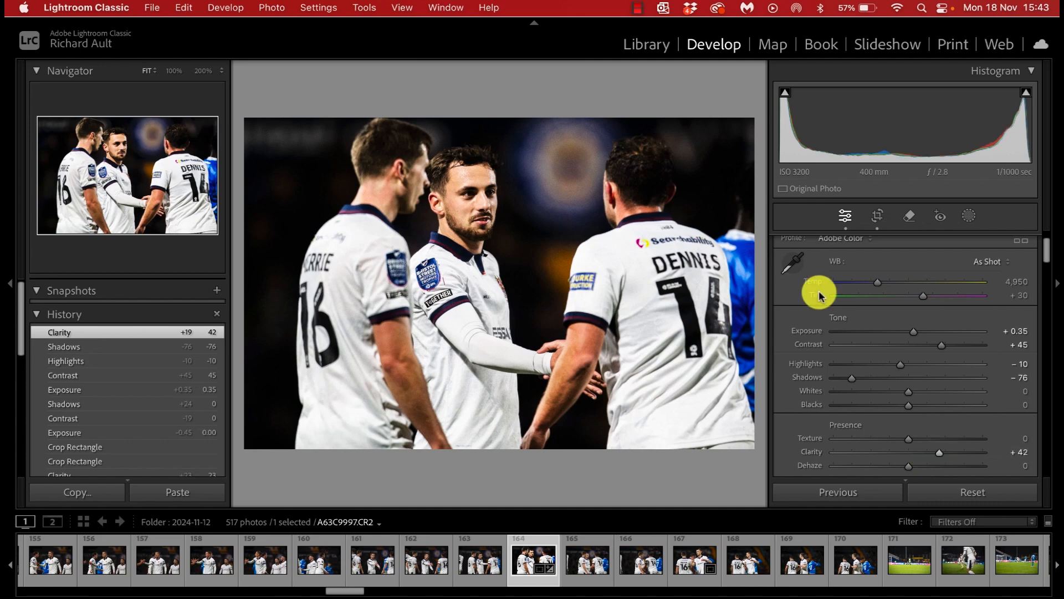
# Step: Preview the photo with the Basic adjustments temporarily switched off, and turn them back on
pyautogui.scroll(2, 820, 294)
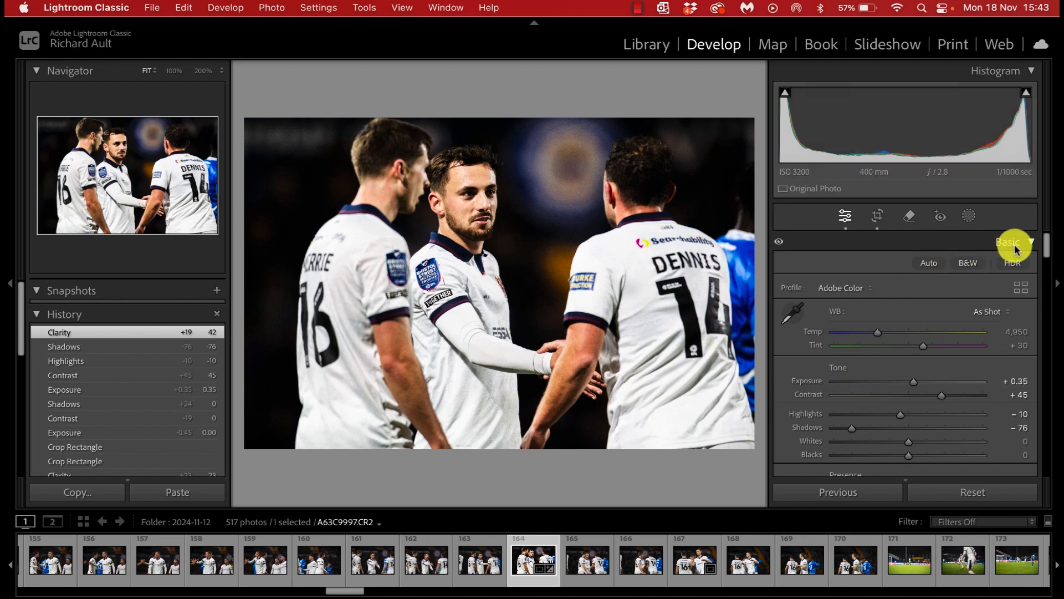
pyautogui.click(781, 244)
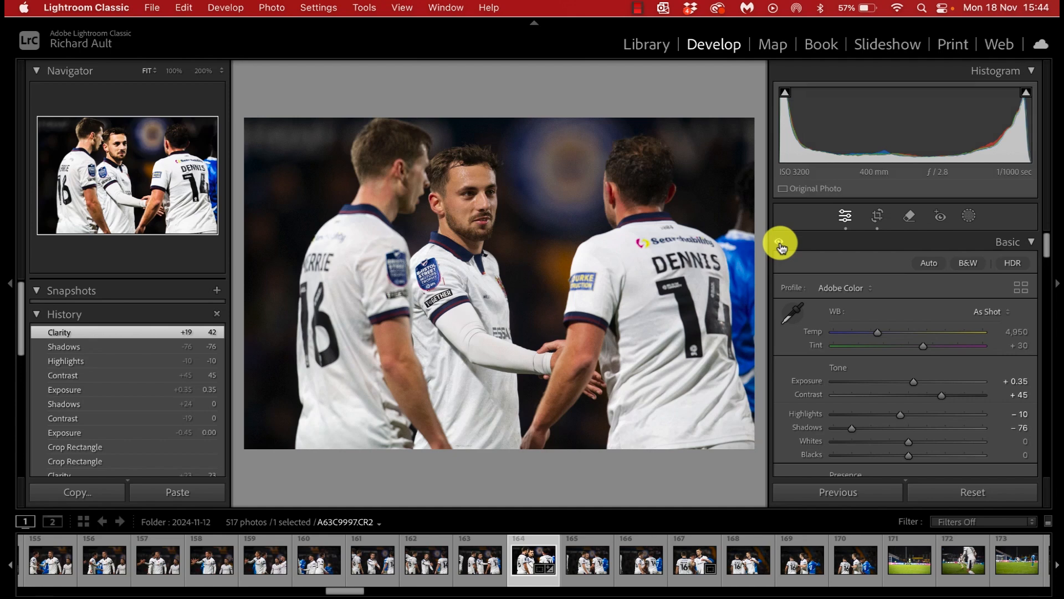
pyautogui.click(781, 244)
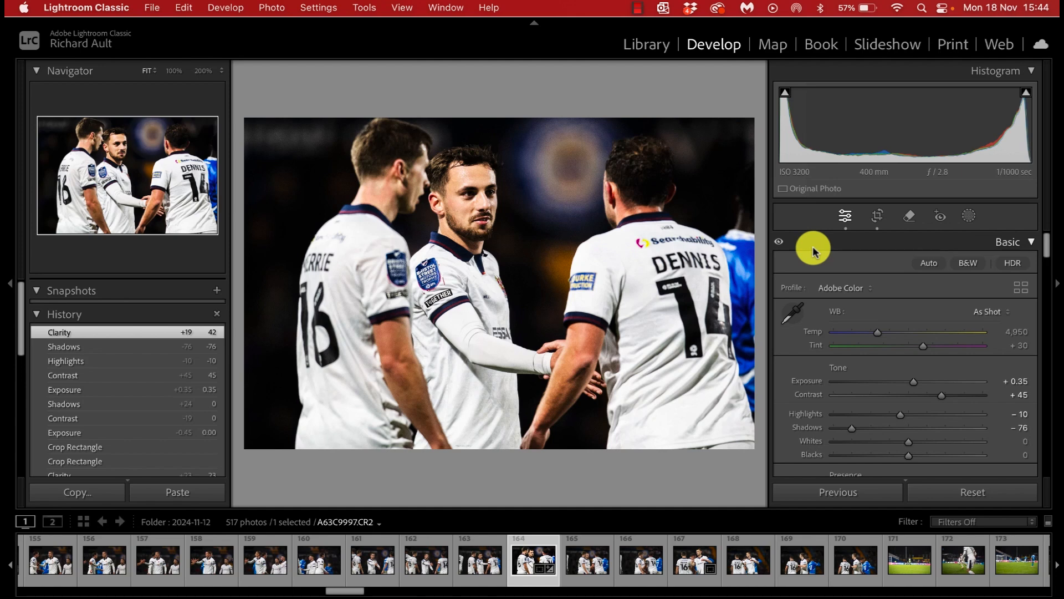
# Step: Alternate the full-size preview between the Before version and the edited version, ending on the edited one
pyautogui.press('\\')
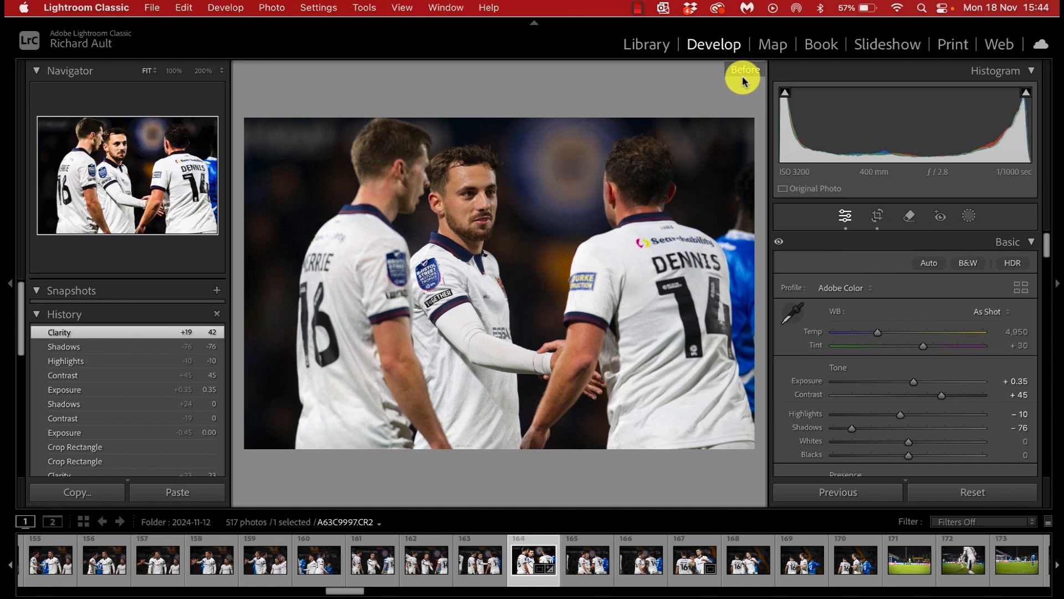
pyautogui.press('\\')
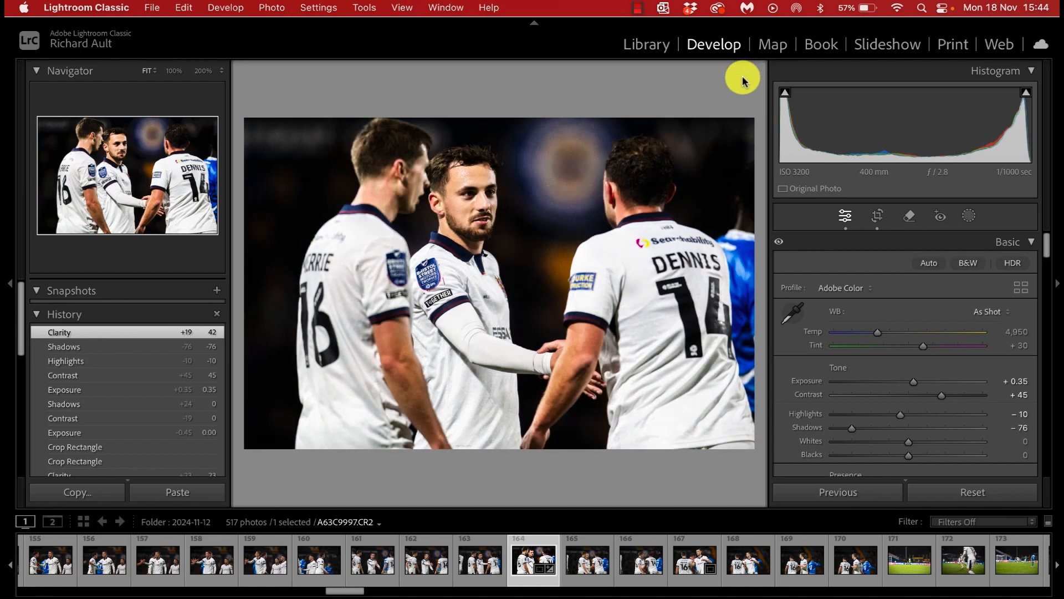
pyautogui.press('\\')
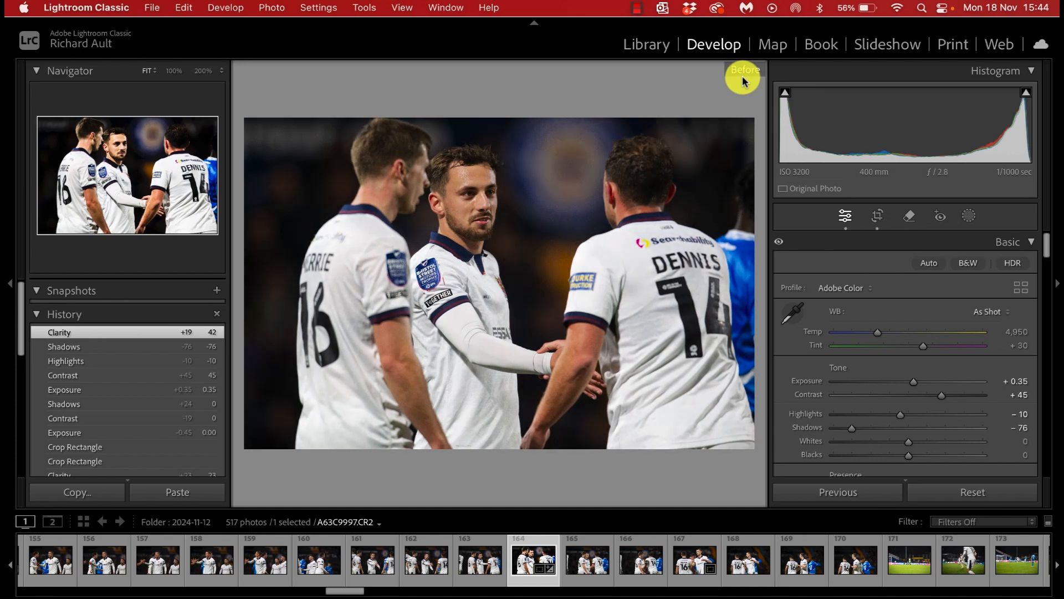
pyautogui.press('\\')
pyautogui.press('\\')
pyautogui.press('\\')
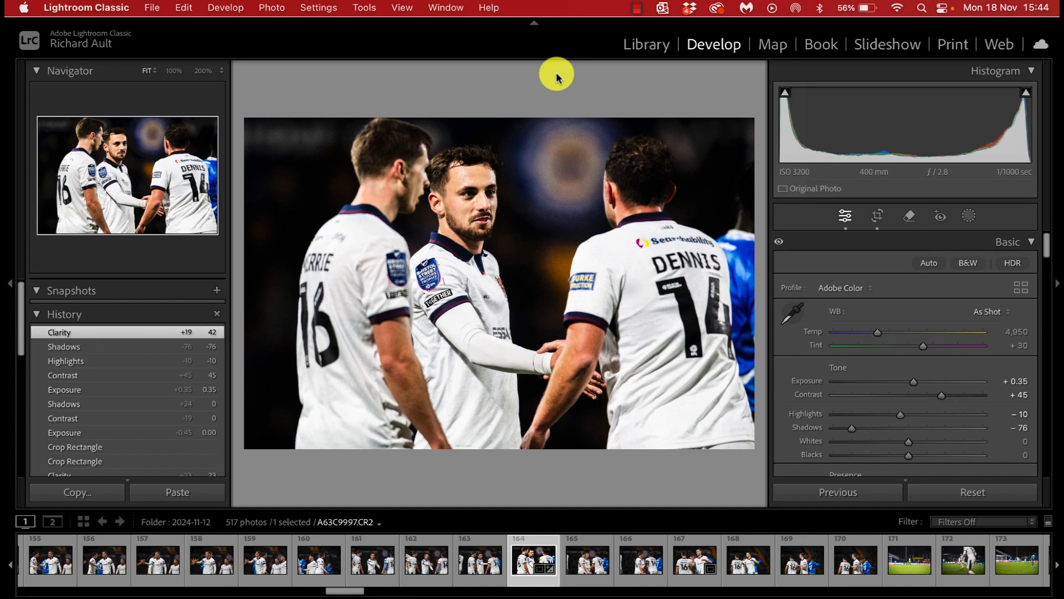
# Step: Compare the Before and After versions side by side, and return to the single-photo view
pyautogui.press('y')
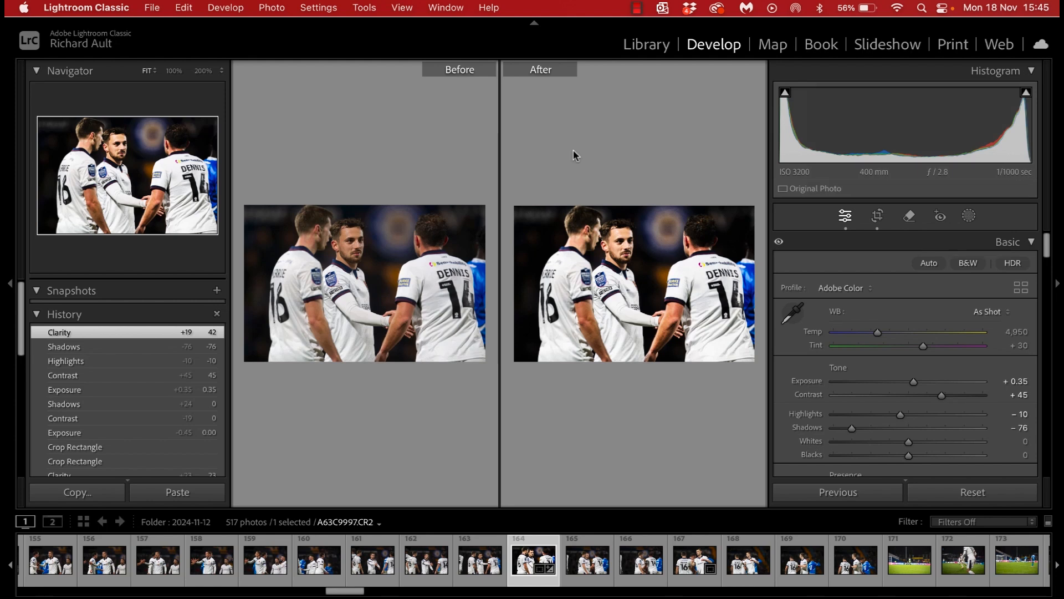
pyautogui.press('y')
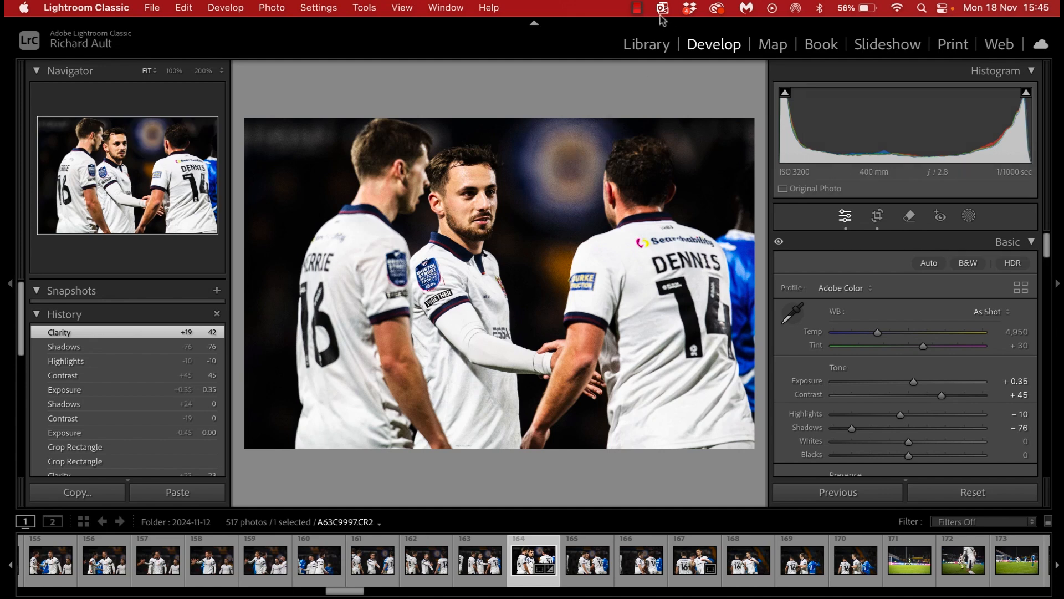
pyautogui.click(637, 8)
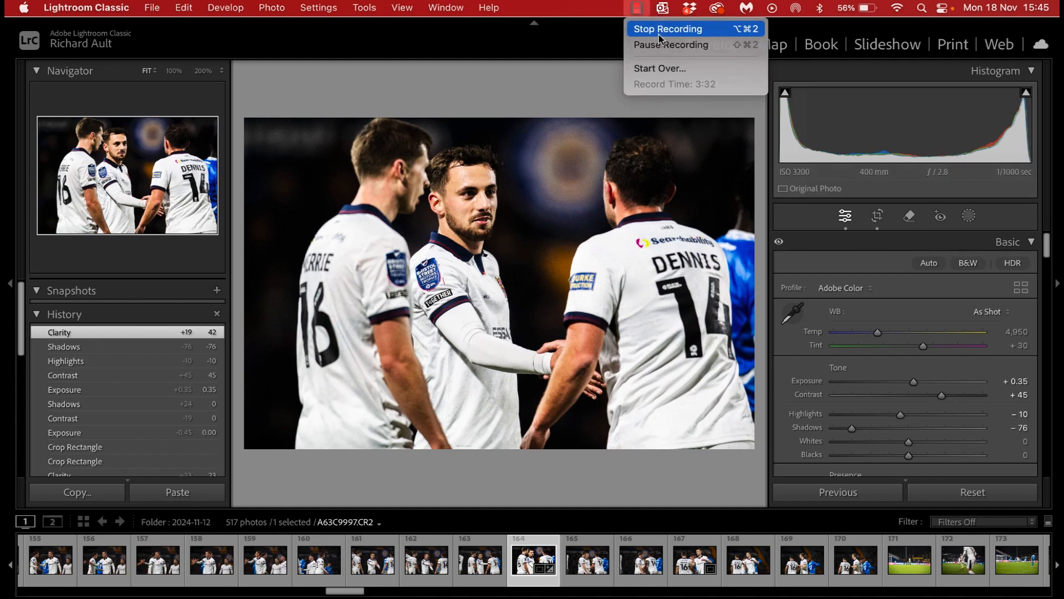
pyautogui.click(658, 33)
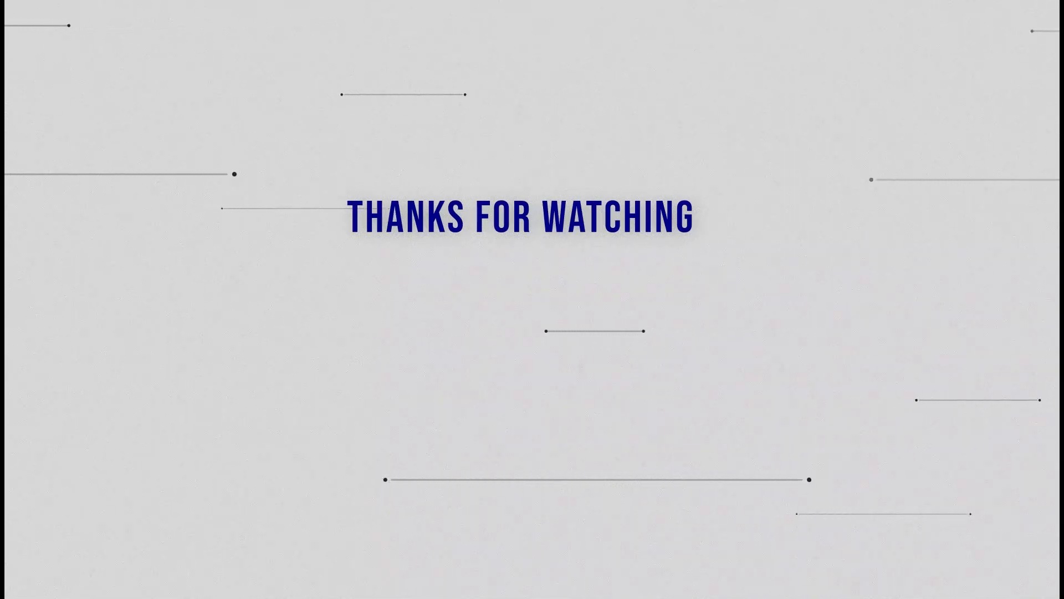